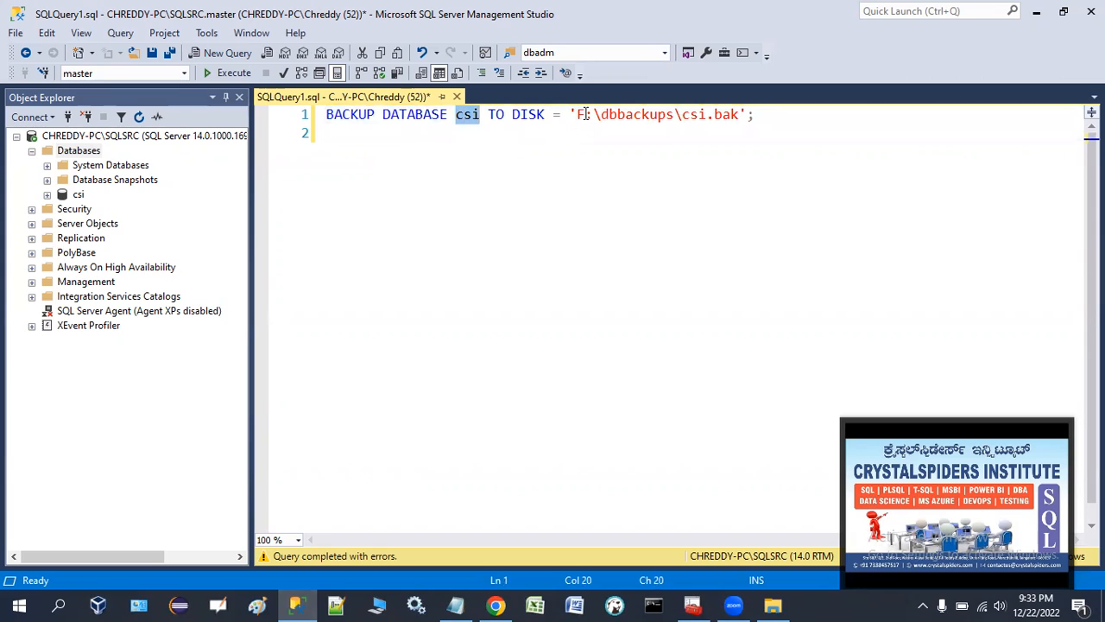
# Step: Execute the BACKUP DATABASE csi TO DISK = 'F:\dbbackups\csi.bak' statement
pyautogui.moveTo(576, 114); pyautogui.dragTo(740, 115)
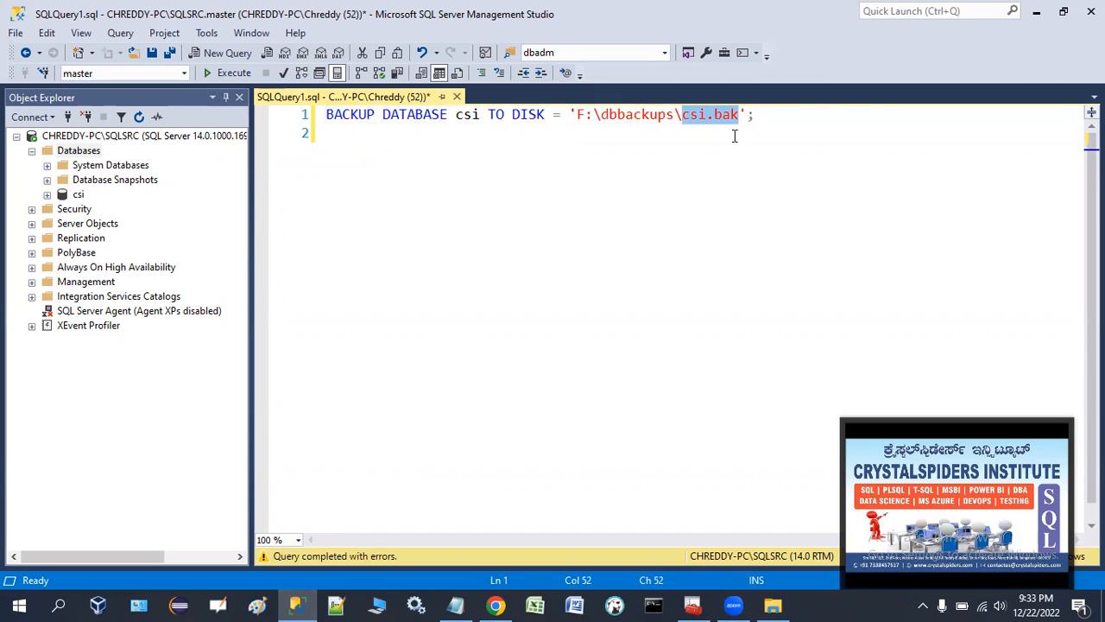
pyautogui.moveTo(760, 114); pyautogui.dragTo(321, 114)
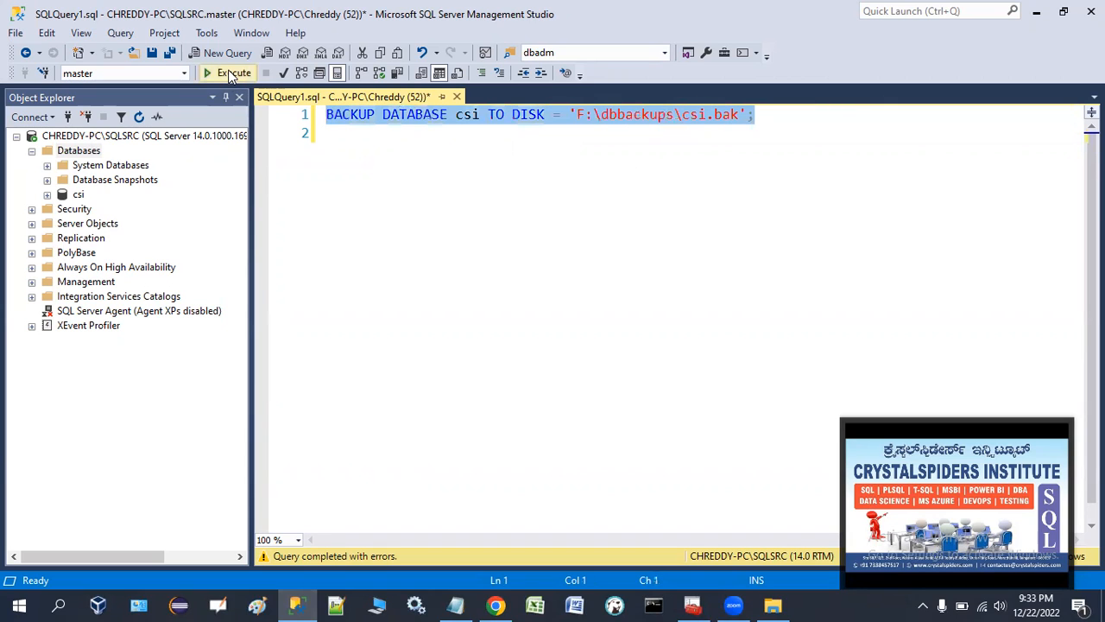
pyautogui.click(232, 74)
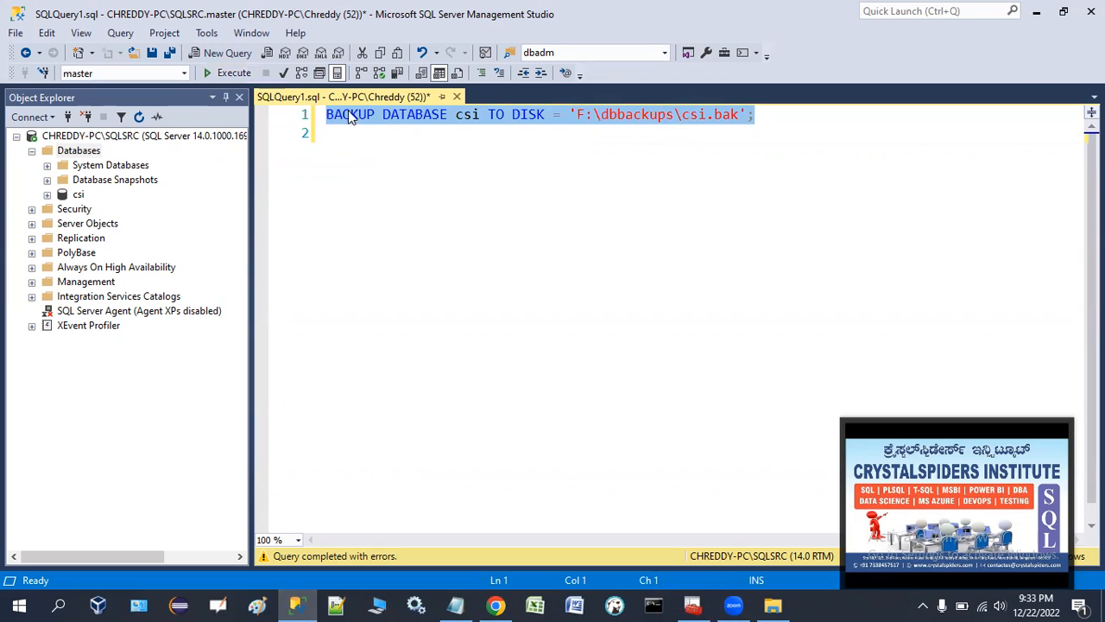
pyautogui.click(239, 75)
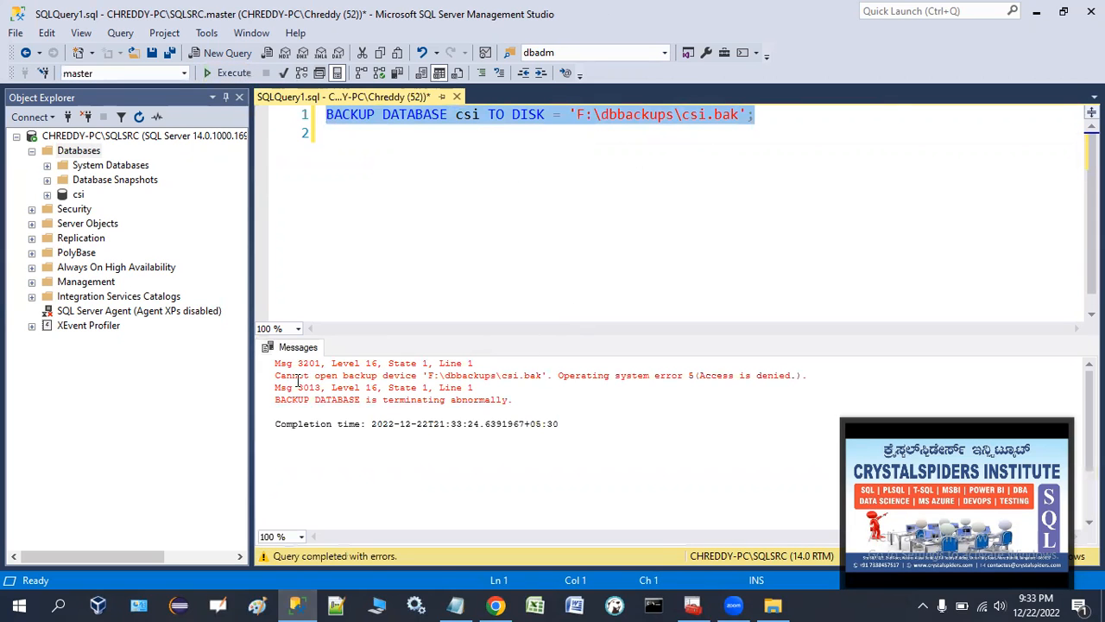
# Step: Examine the backup error message, noting the backup device, the F:\dbbackups path and the server instance the statement ran on
pyautogui.moveTo(274, 375); pyautogui.dragTo(414, 377)
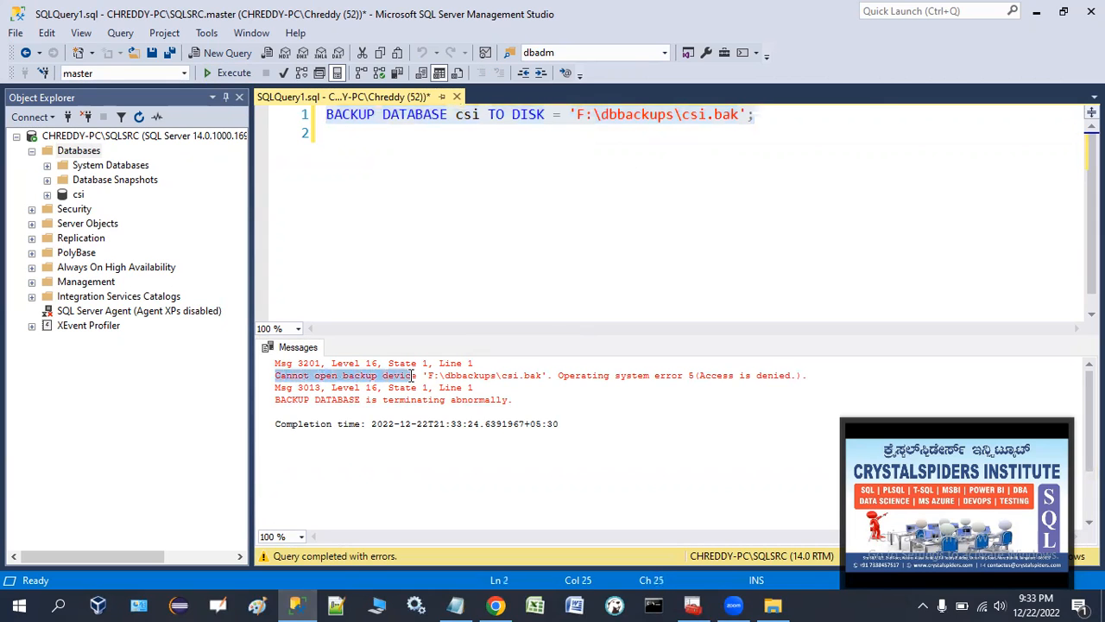
pyautogui.click(558, 182)
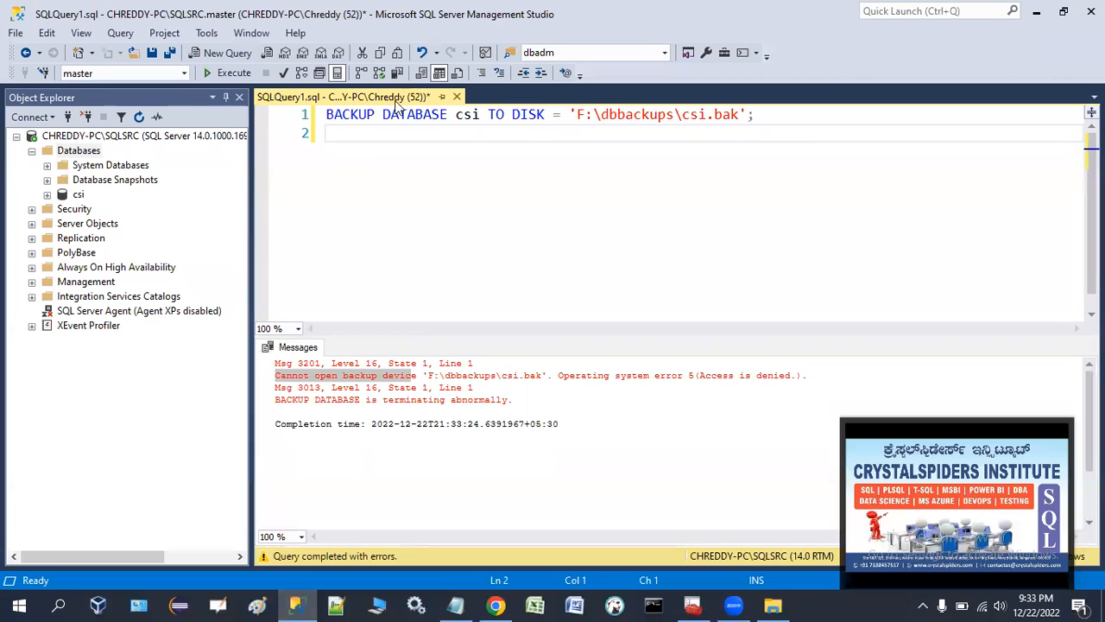
pyautogui.click(119, 138)
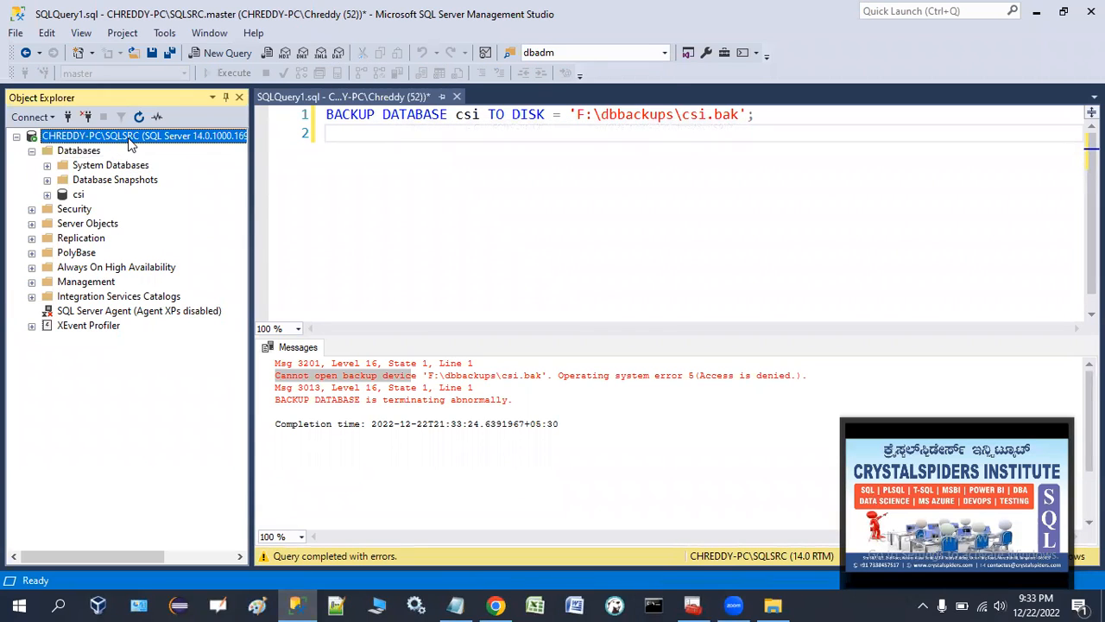
pyautogui.moveTo(427, 376); pyautogui.dragTo(503, 376)
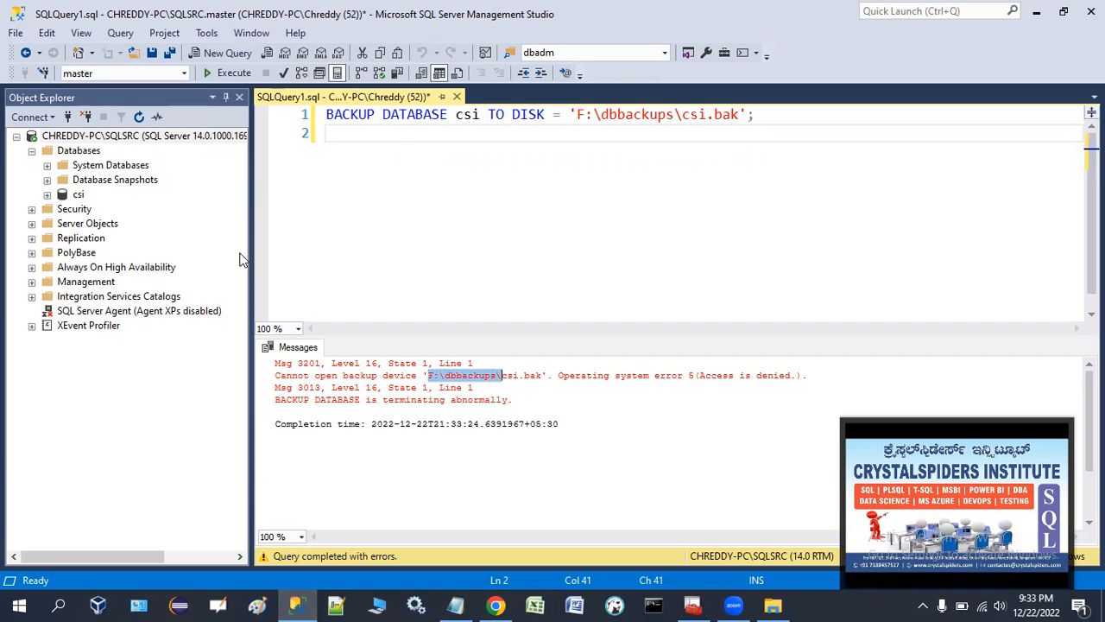
pyautogui.click(32, 150)
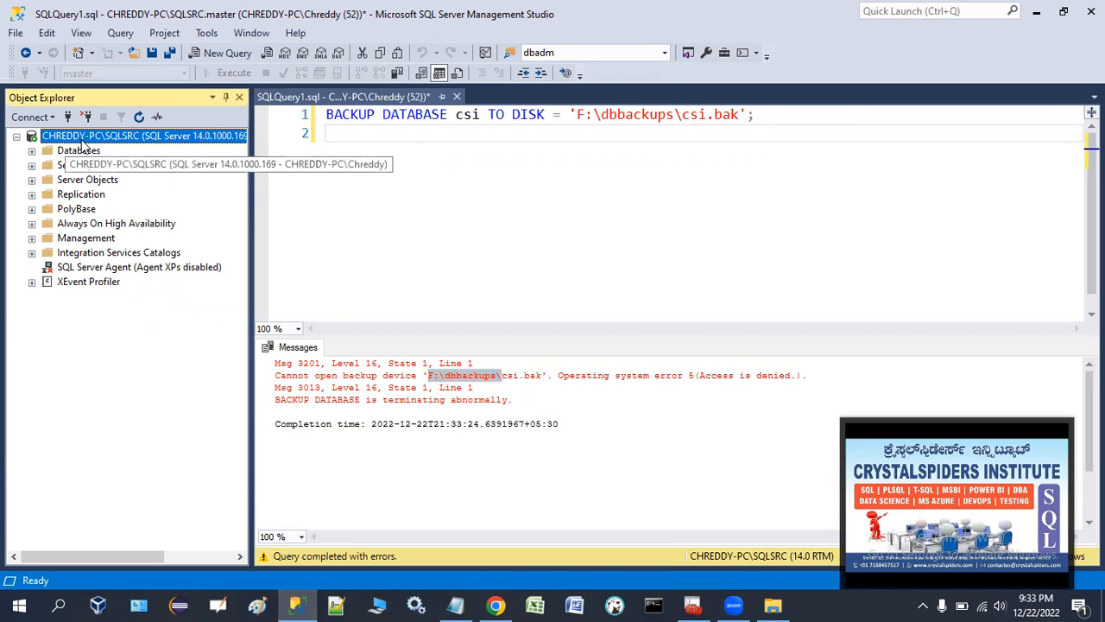
pyautogui.click(464, 139)
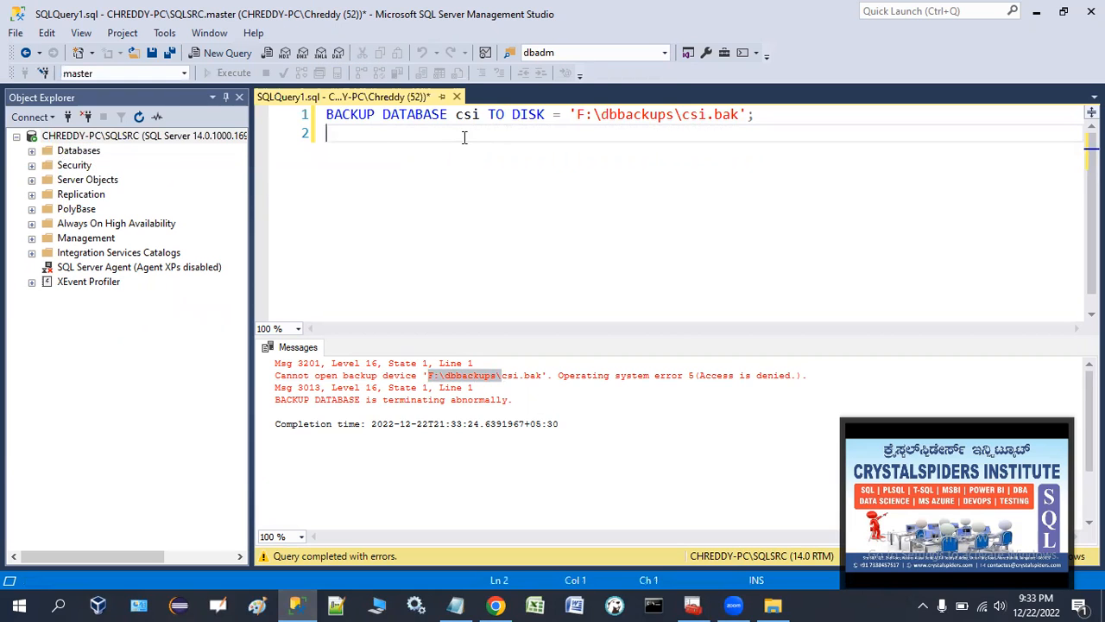
pyautogui.click(503, 376)
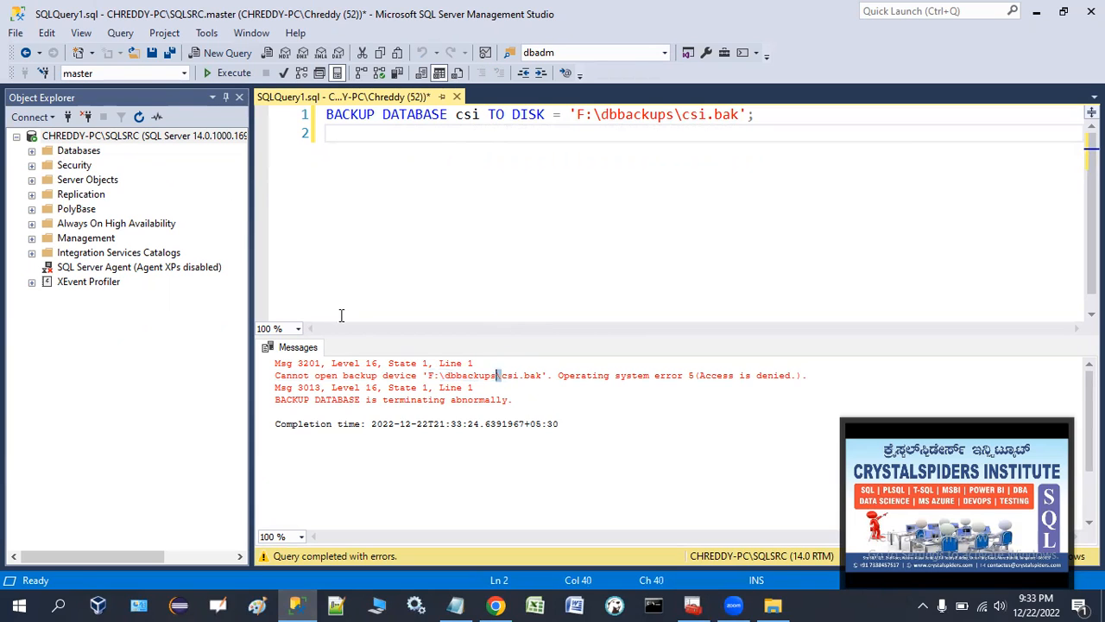
pyautogui.click(141, 138)
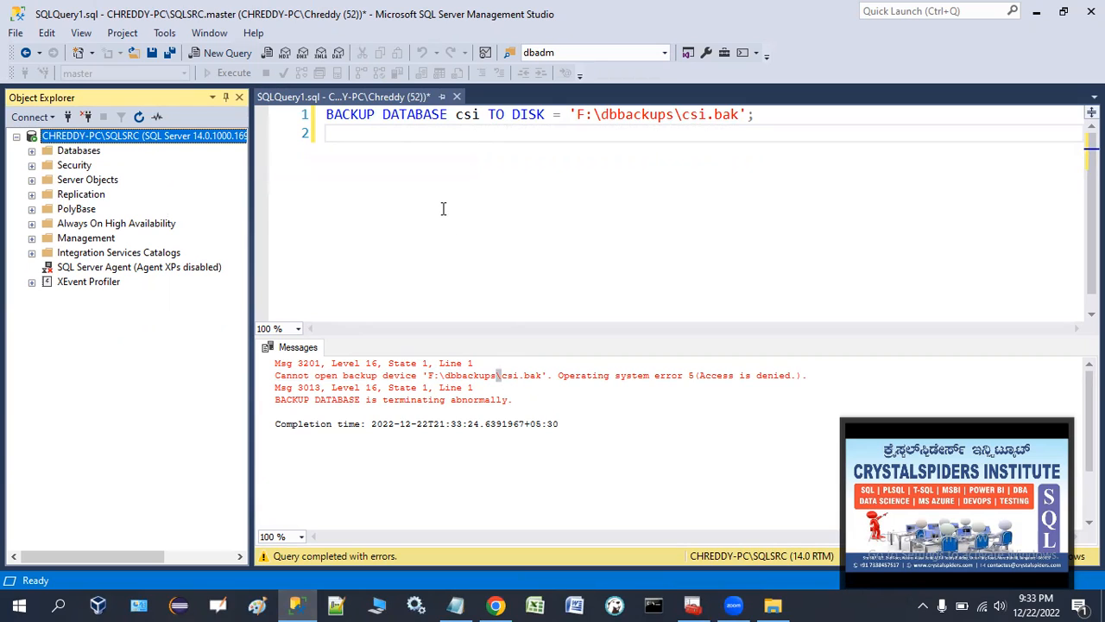
pyautogui.click(441, 151)
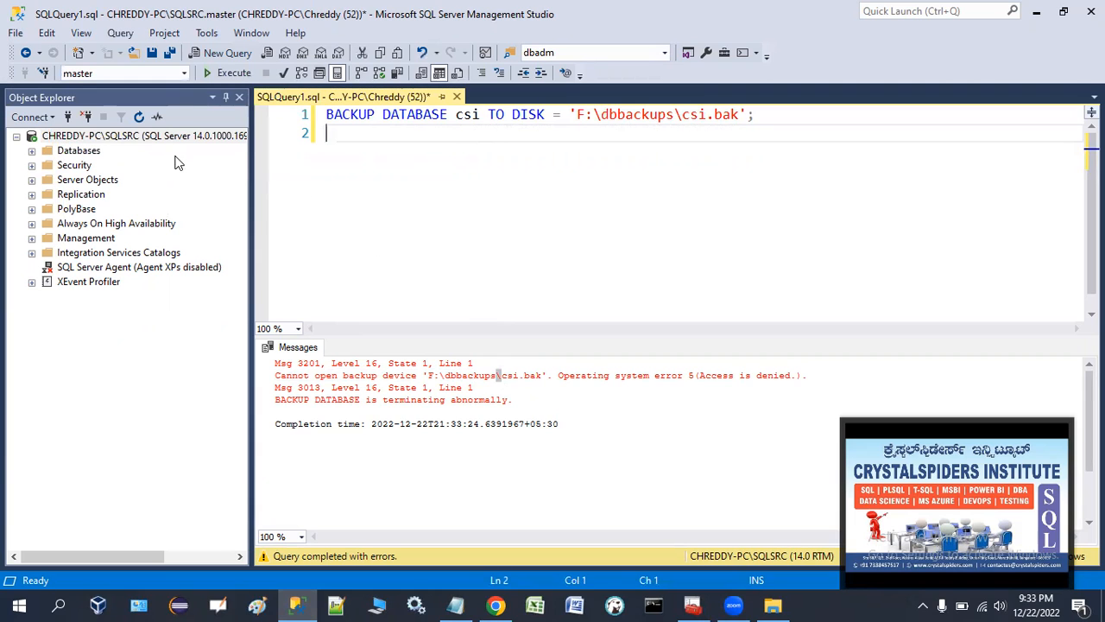
pyautogui.click(117, 138)
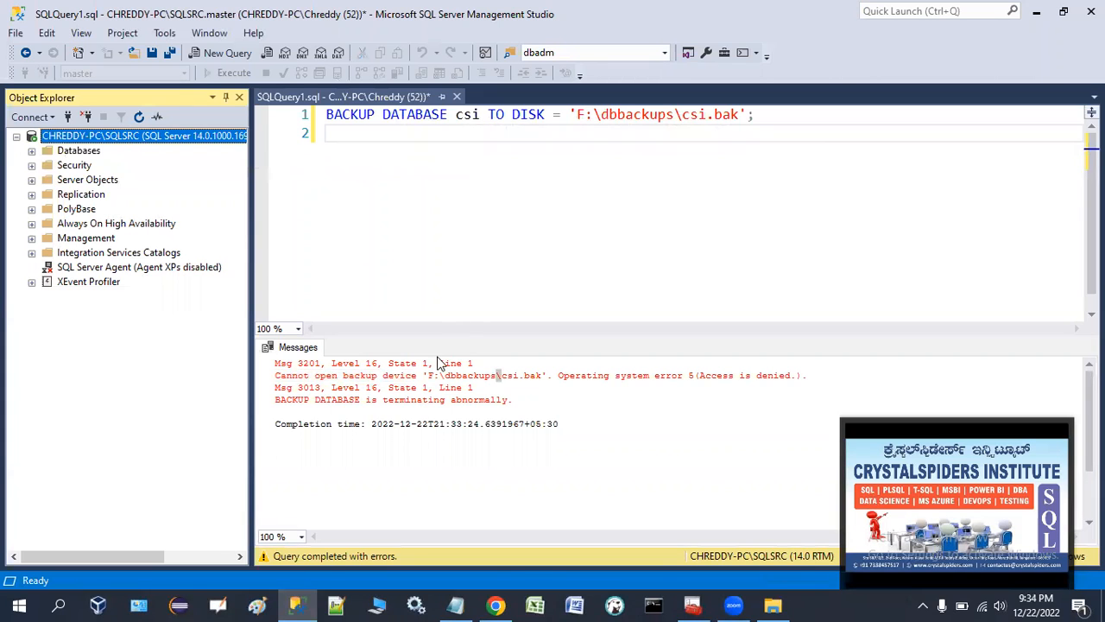
pyautogui.moveTo(428, 374); pyautogui.dragTo(501, 375)
pyautogui.click(392, 180)
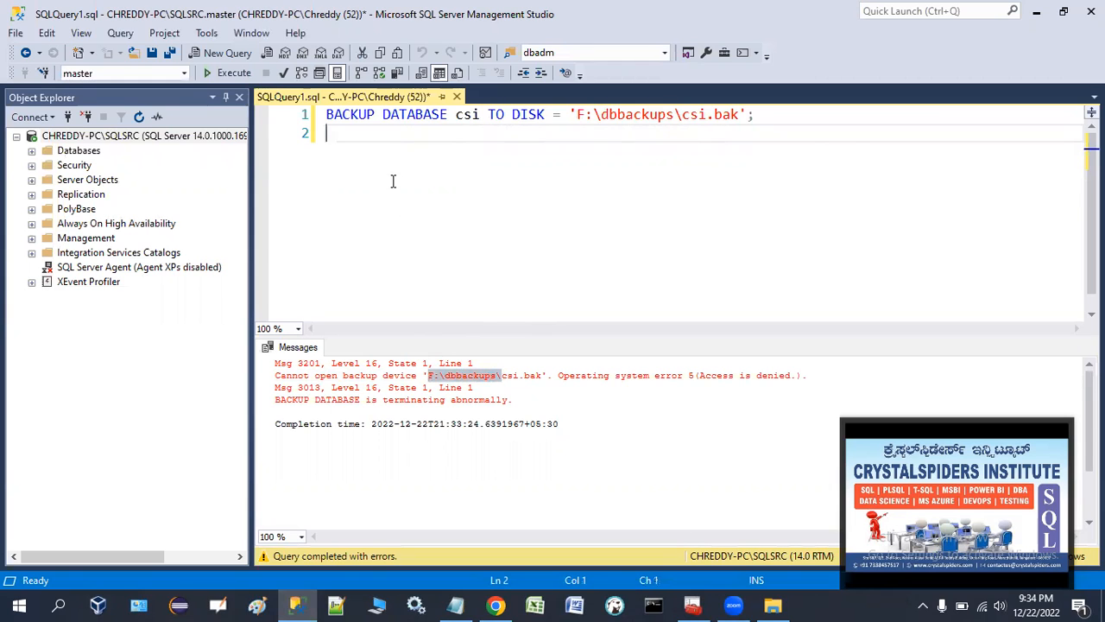
# Step: Switch to SQL Server Configuration Manager and check the log-on account of the SQL Server (SQLSRC) service
pyautogui.click(693, 605)
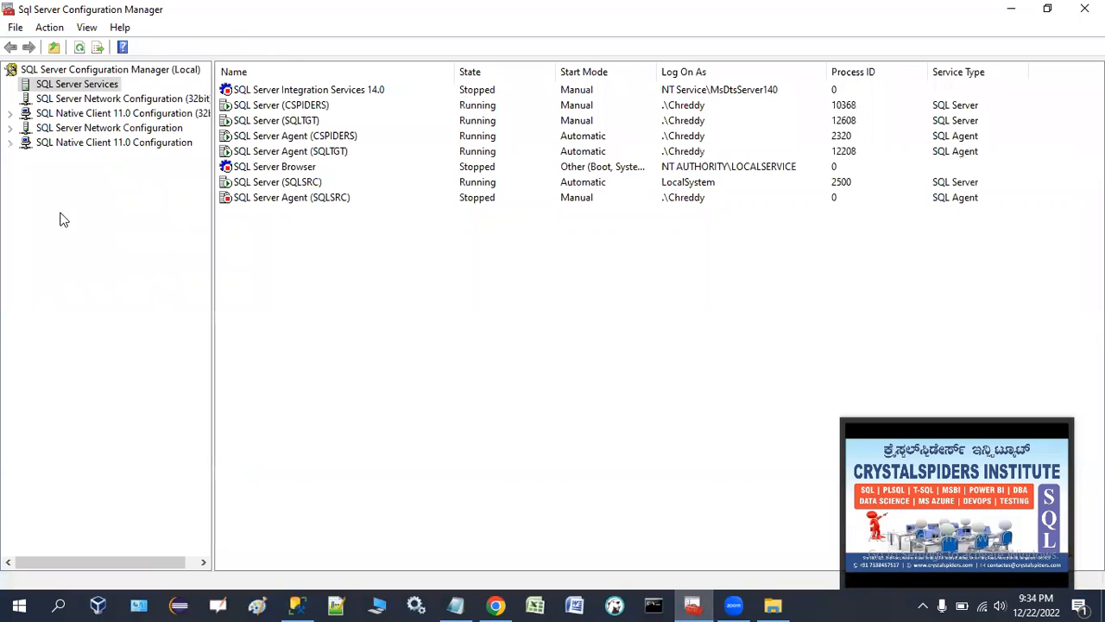
pyautogui.click(303, 190)
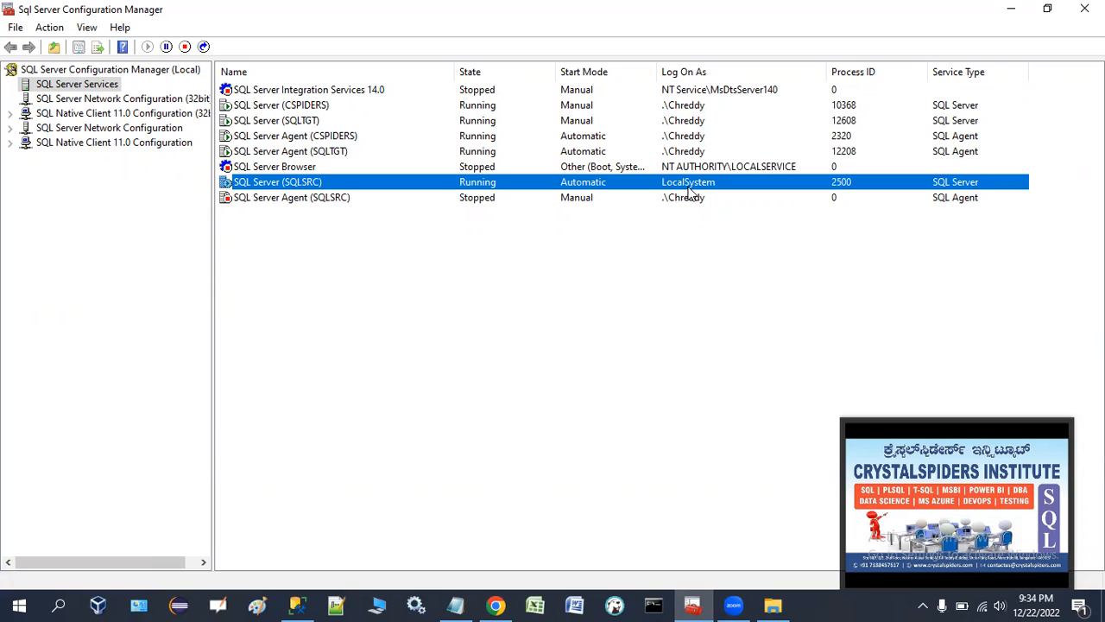
# Step: Return to SQL Server Management Studio and re-examine the F:\dbbackups folder path in the error message
pyautogui.click(296, 605)
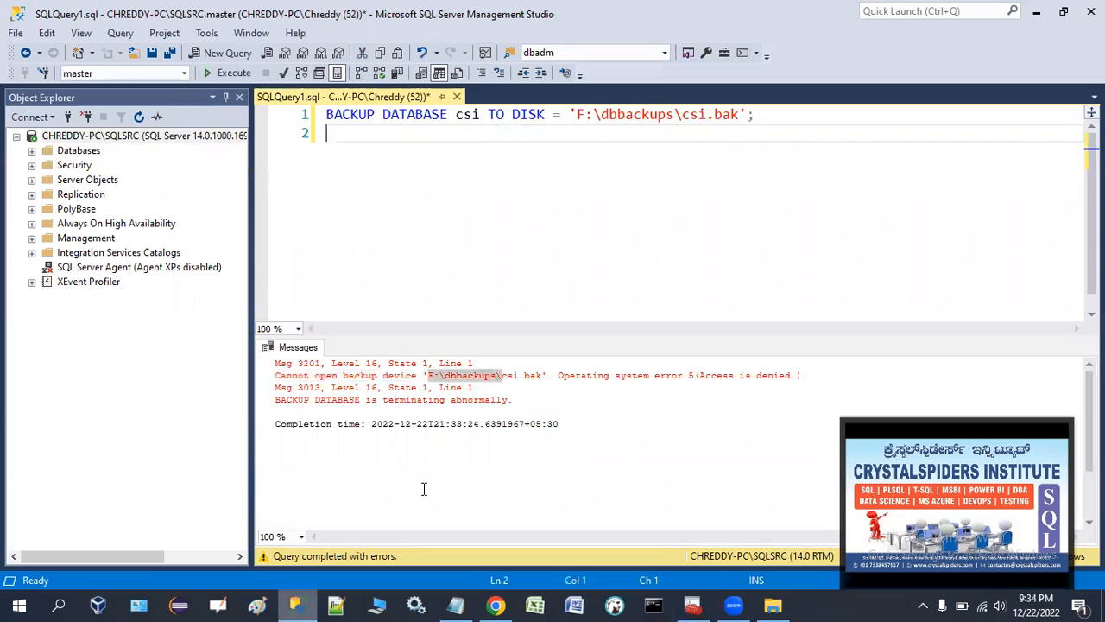
pyautogui.click(429, 375)
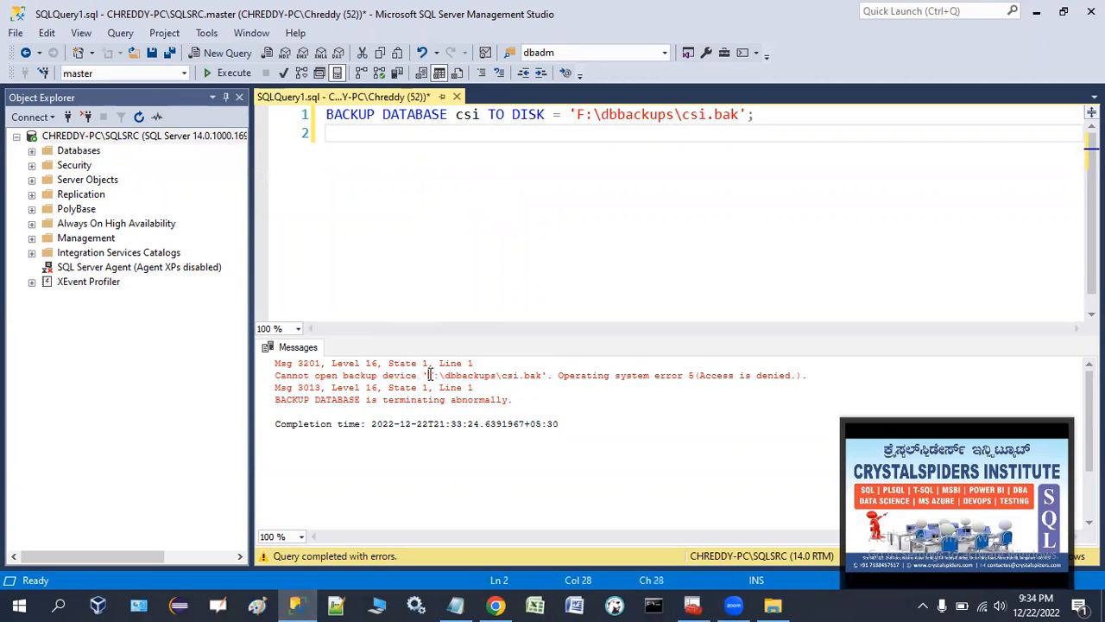
pyautogui.moveTo(428, 375); pyautogui.dragTo(502, 376)
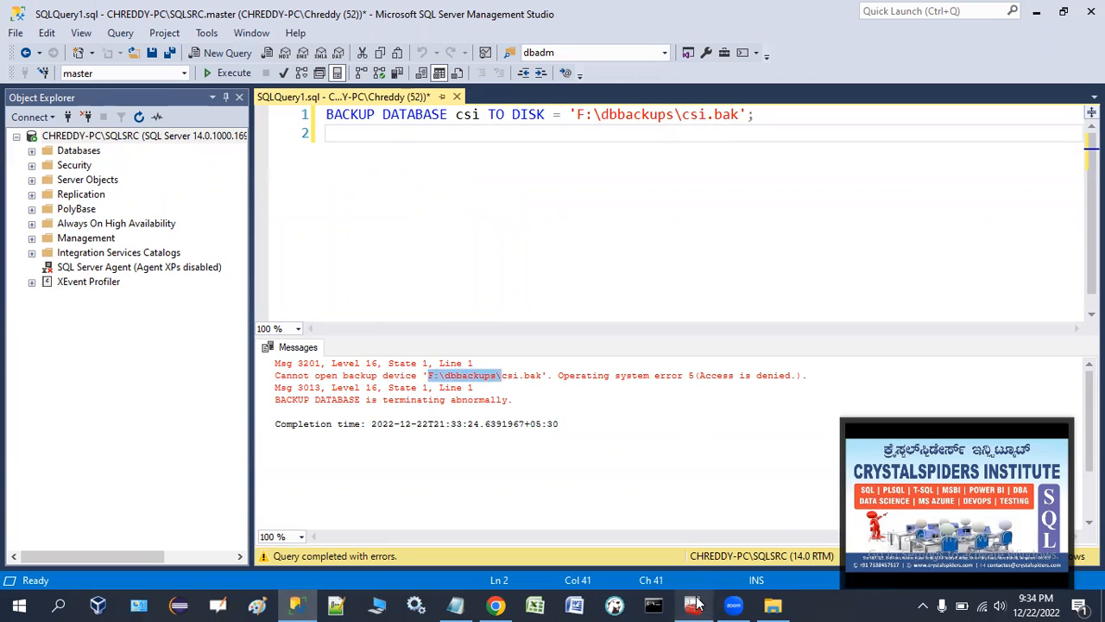
pyautogui.click(486, 375)
pyautogui.moveTo(427, 374); pyautogui.dragTo(501, 375)
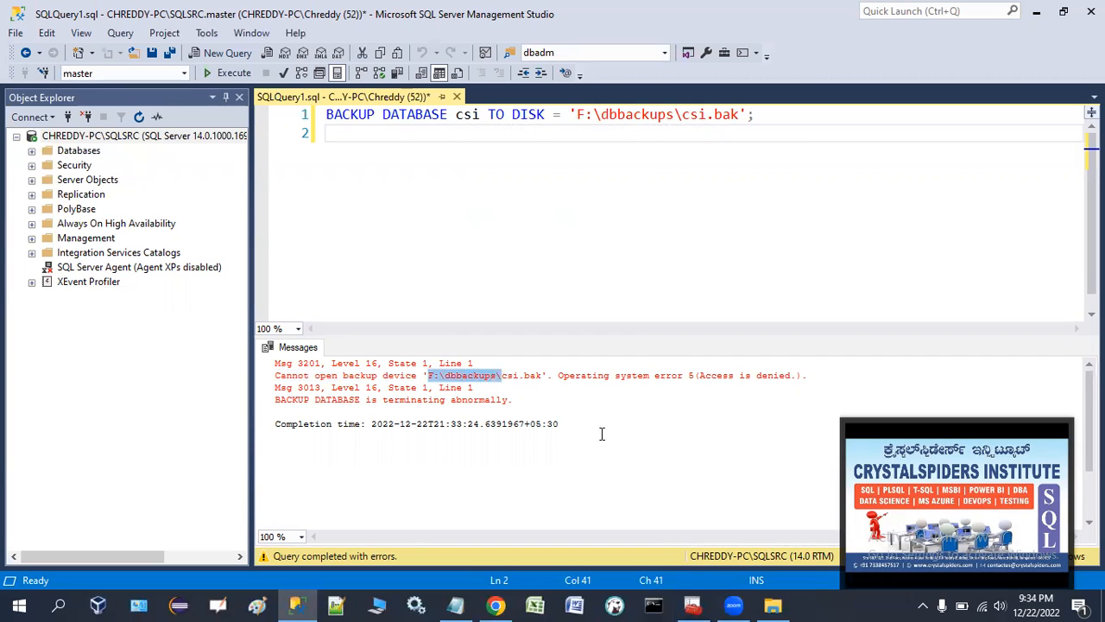
# Step: In SQL Server Configuration Manager, open the SQL Server (SQLSRC) service properties and switch its log-on option to This account
pyautogui.click(693, 605)
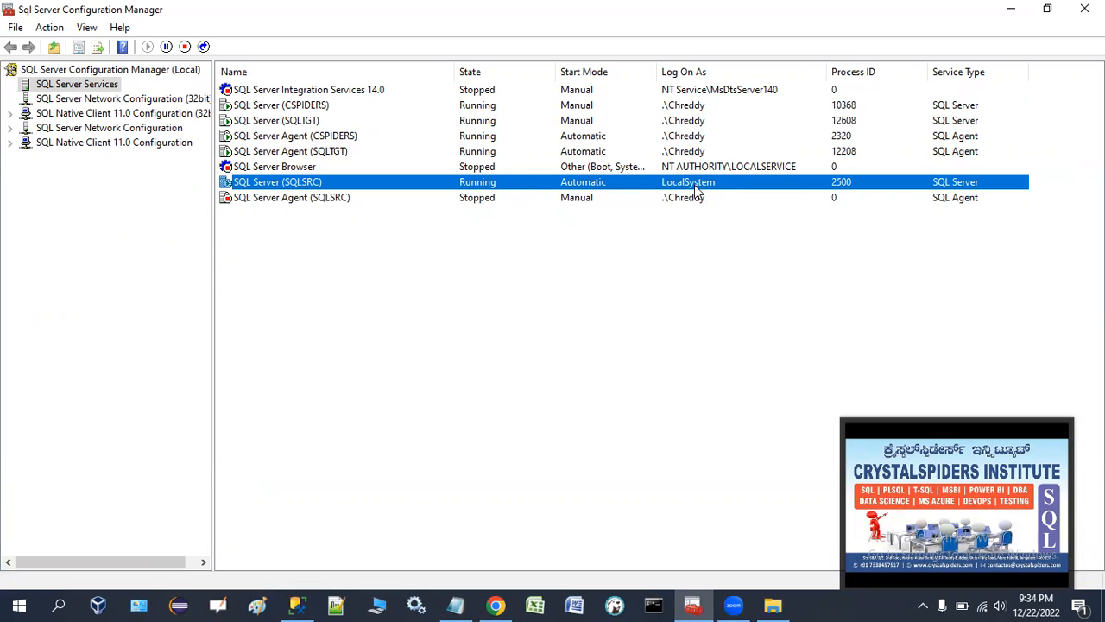
pyautogui.rightClick(465, 184)
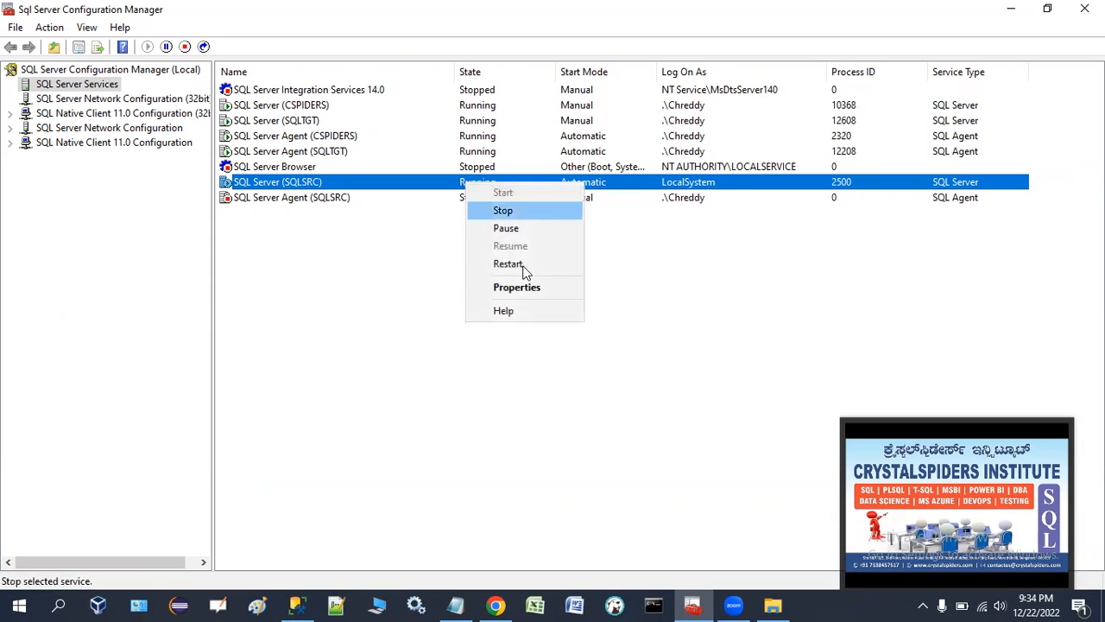
pyautogui.click(523, 288)
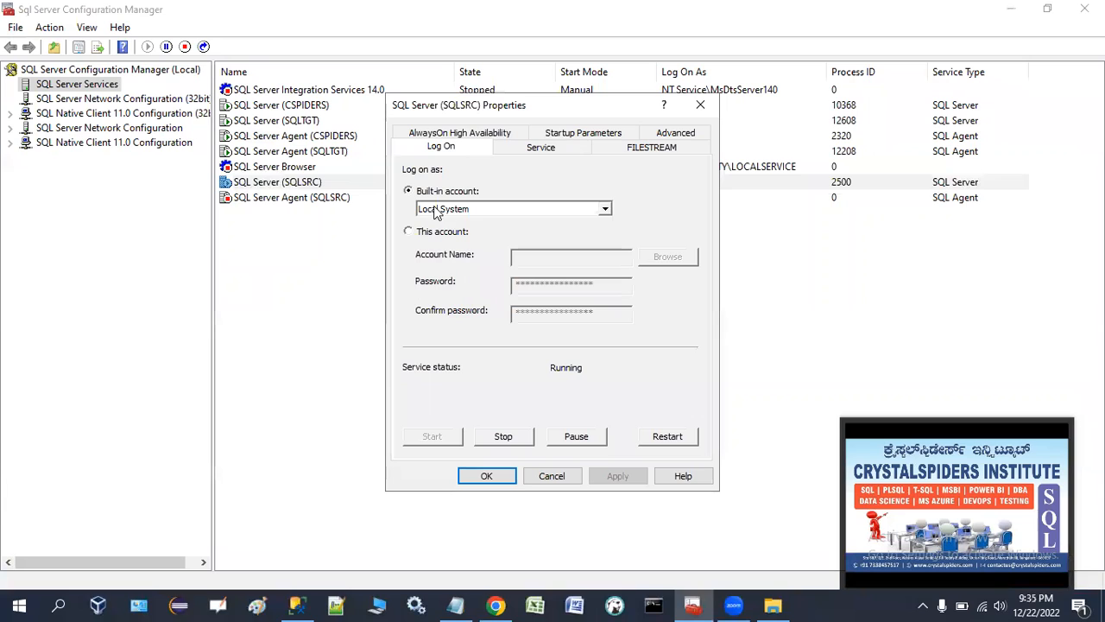
pyautogui.click(411, 233)
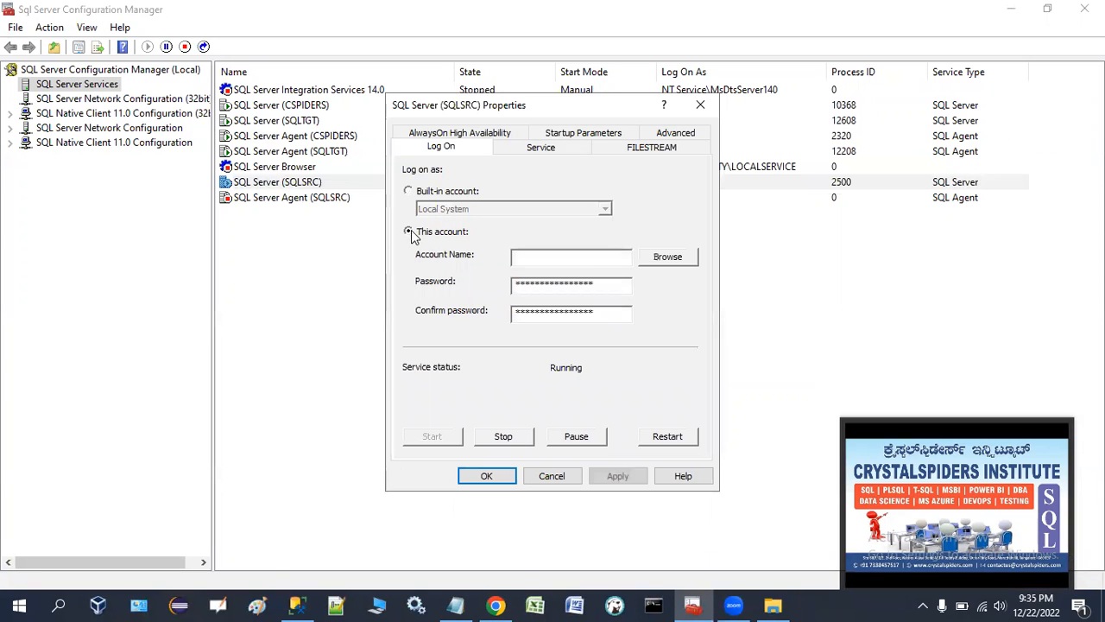
# Step: Find the computer's local users and set the personal Windows user as the service's account name
pyautogui.click(657, 258)
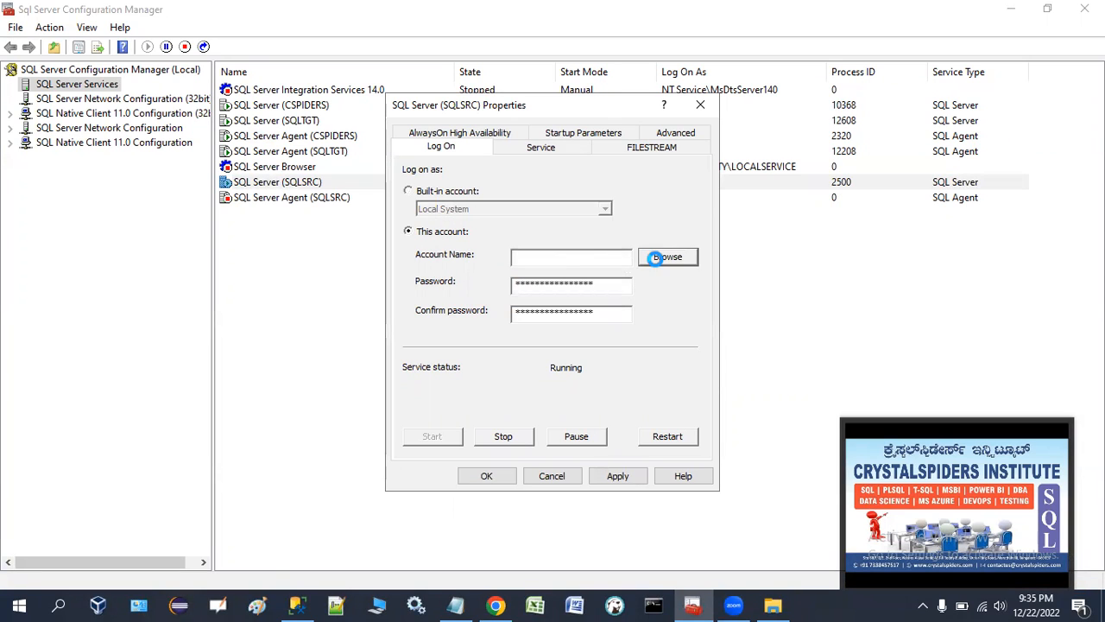
pyautogui.click(438, 304)
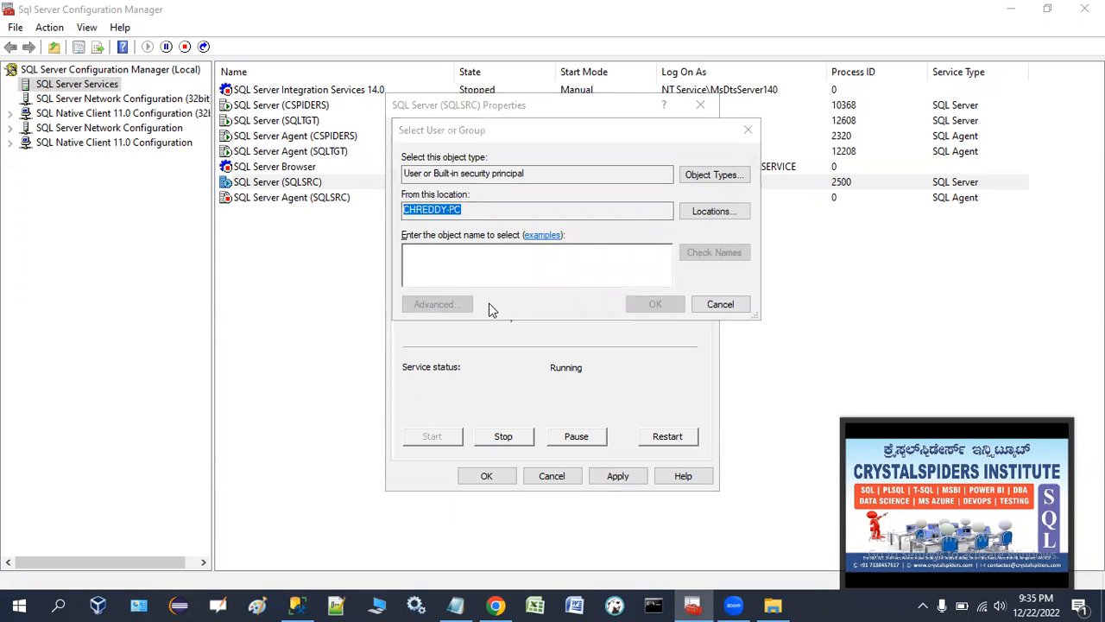
pyautogui.click(772, 281)
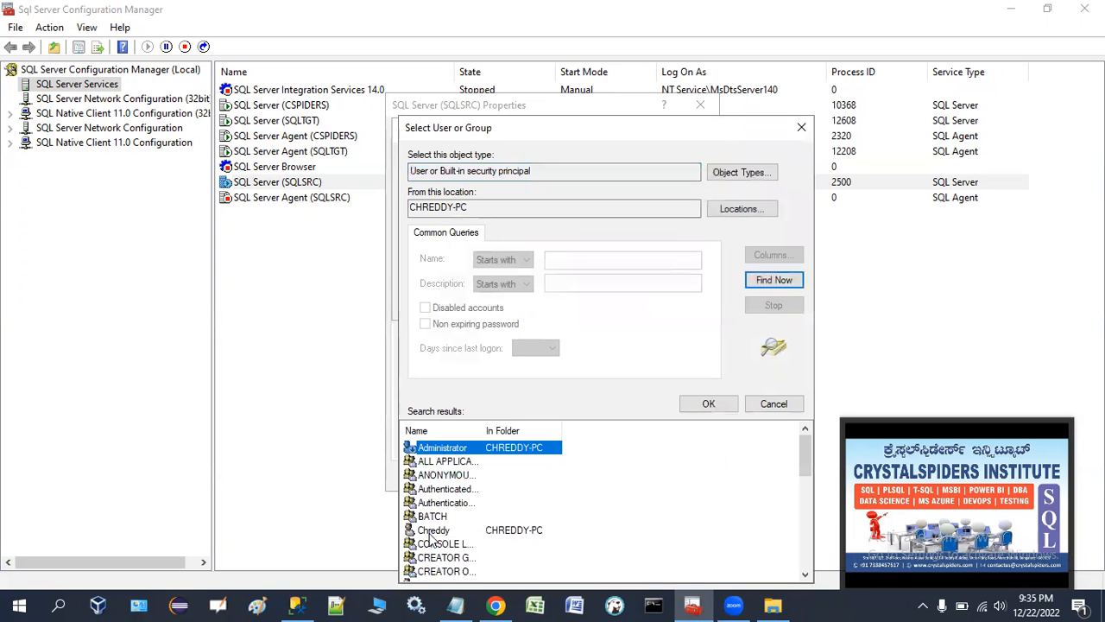
pyautogui.click(445, 529)
pyautogui.scroll(-1, 528, 516)
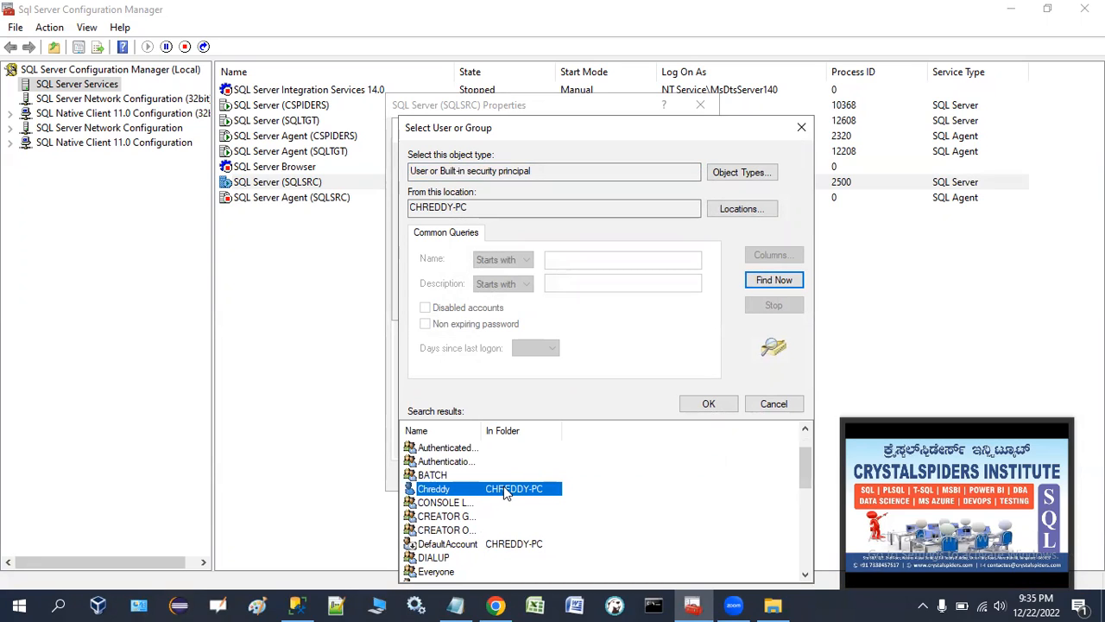
pyautogui.click(695, 408)
pyautogui.click(655, 304)
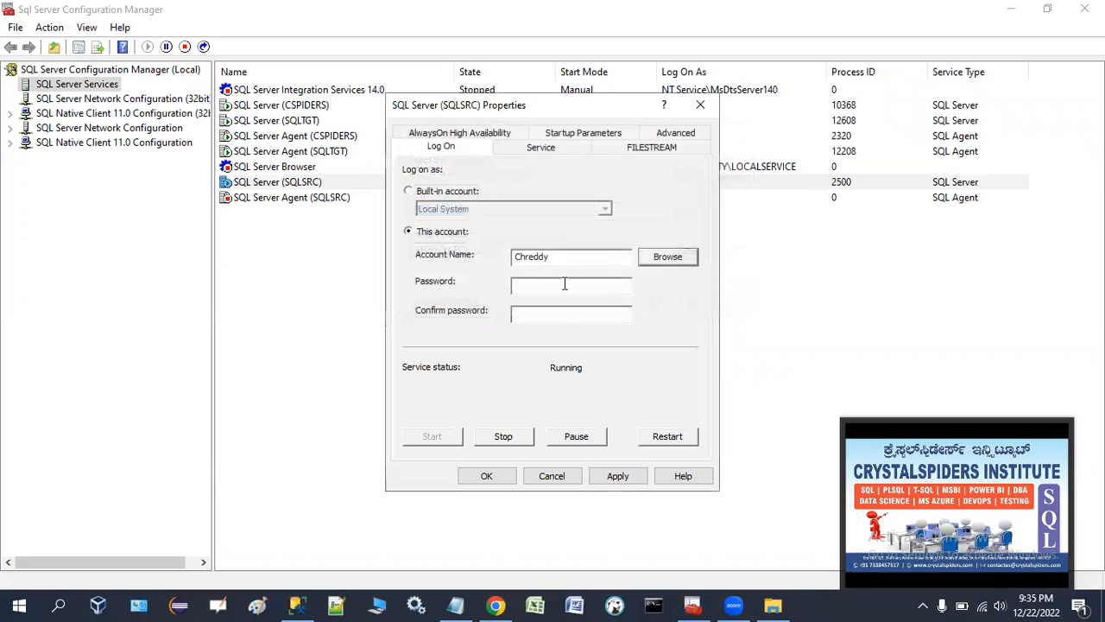
# Step: Enter and confirm the account password, apply the log-on change with a service restart, and close the SQL Server (SQLSRC) properties
pyautogui.click(544, 285)
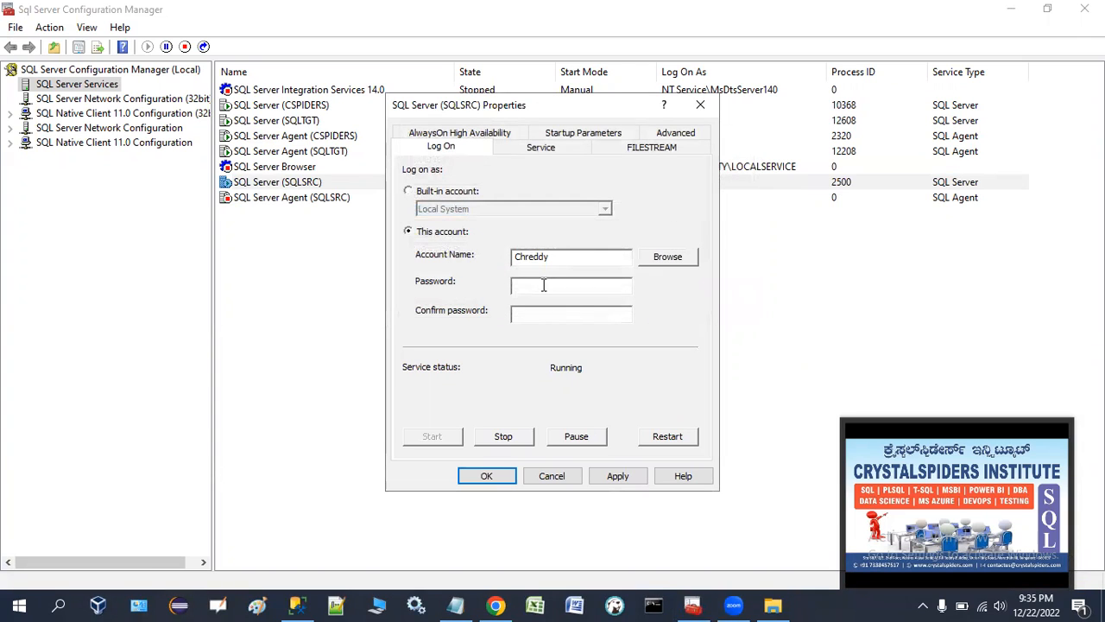
pyautogui.write('*')
pyautogui.write('****')
pyautogui.click(611, 473)
pyautogui.click(545, 315)
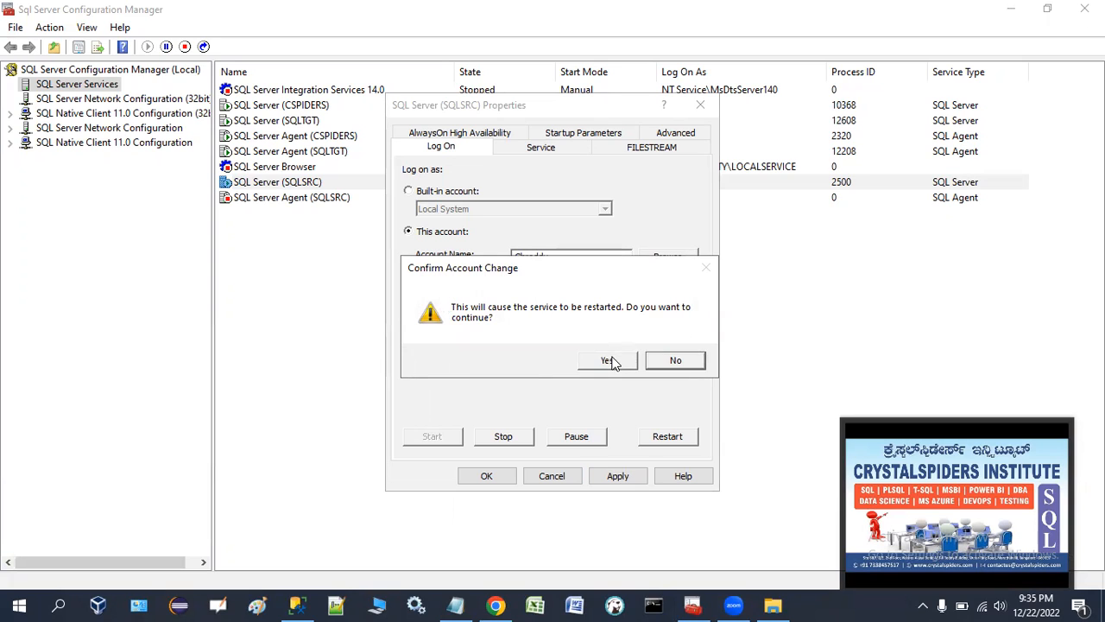
pyautogui.click(607, 361)
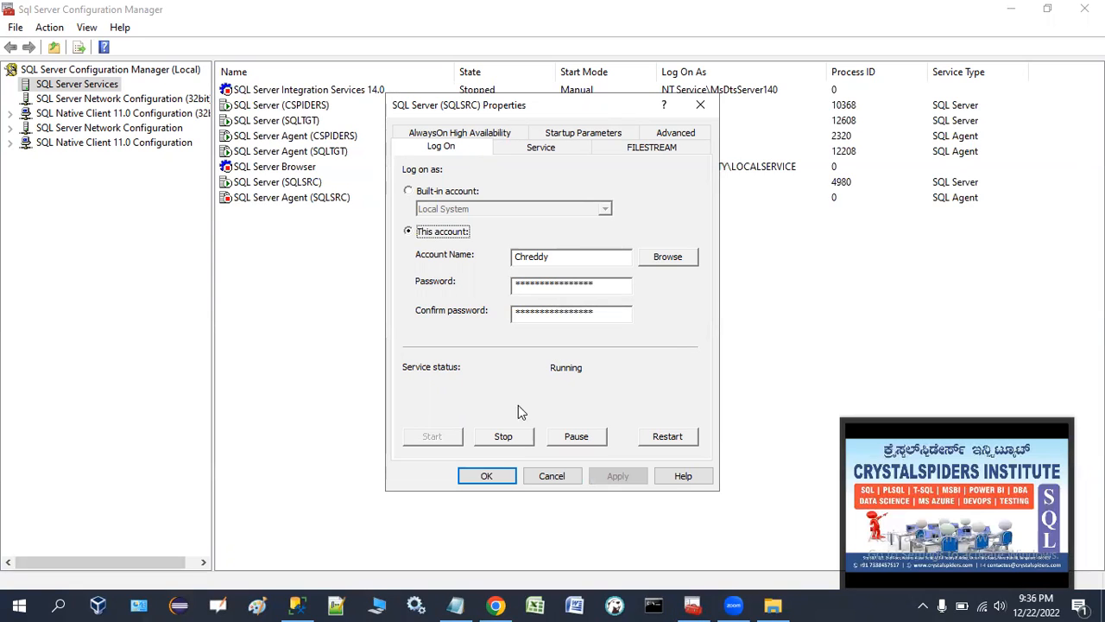
pyautogui.click(486, 476)
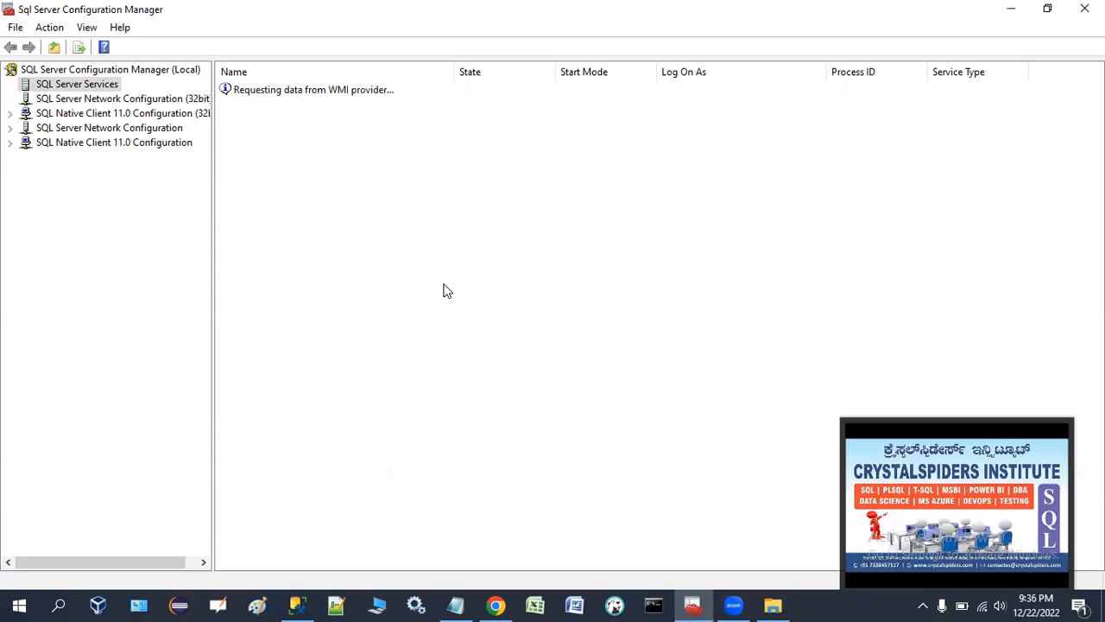
pyautogui.click(282, 184)
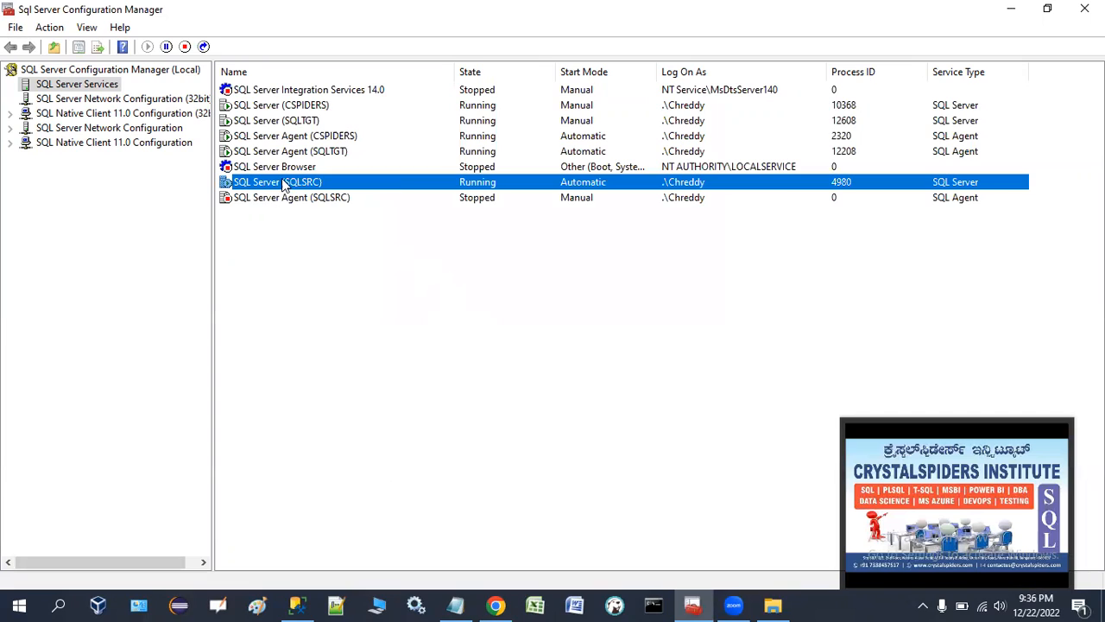
# Step: Restart the SQL Server (SQLSRC) service, and rerun the csi database backup to F:\dbbackups\csi.bak in SQL Server Management Studio
pyautogui.rightClick(284, 183)
pyautogui.click(318, 265)
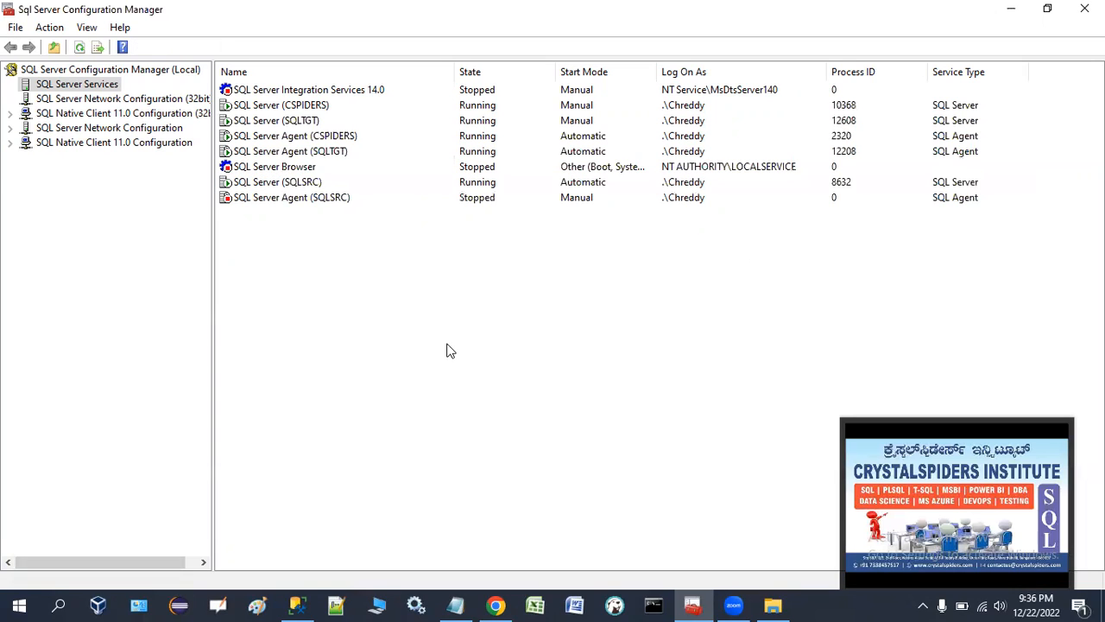
pyautogui.click(298, 604)
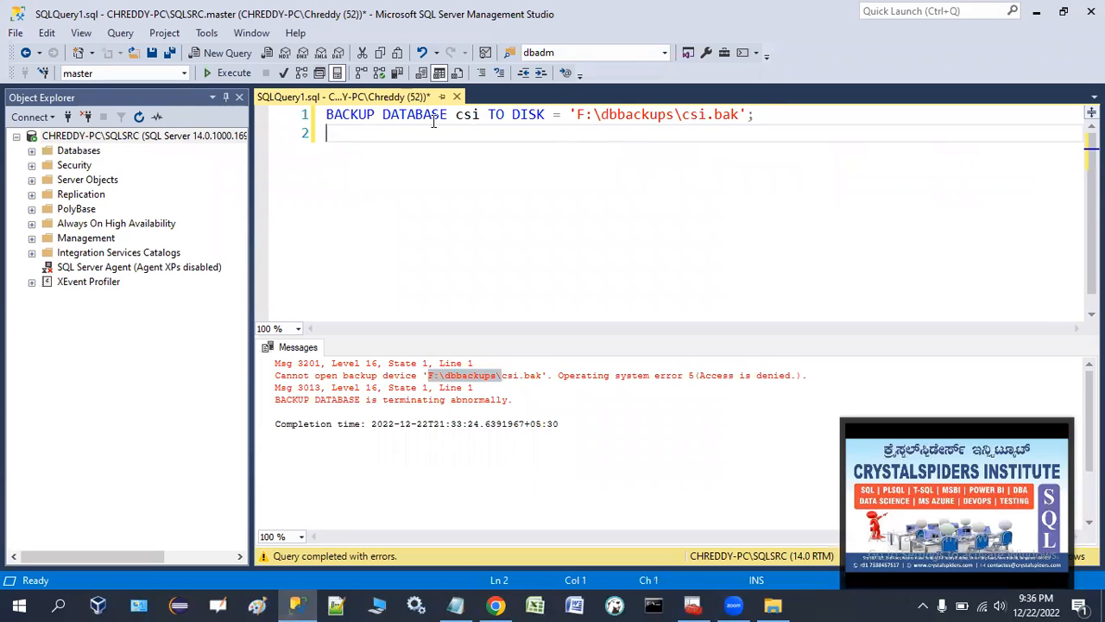
pyautogui.moveTo(328, 132); pyautogui.dragTo(321, 114)
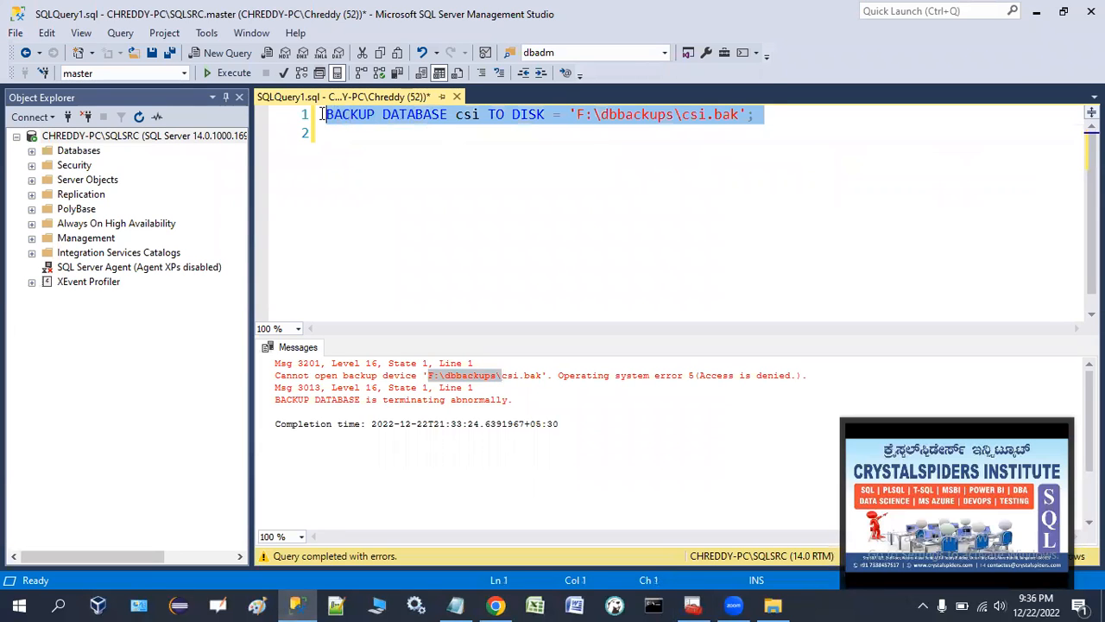
pyautogui.click(229, 73)
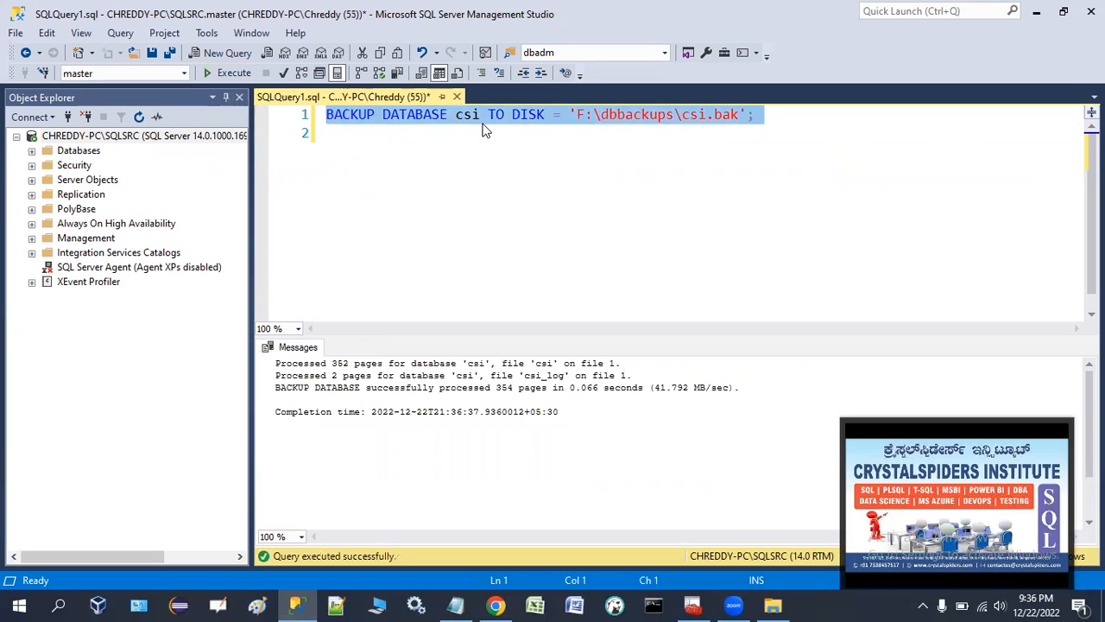
# Step: Review the F:\dbbackups path in the backup statement and check that folder in File Explorer for the csi.bak file
pyautogui.click(572, 115)
pyautogui.moveTo(577, 115); pyautogui.dragTo(683, 115)
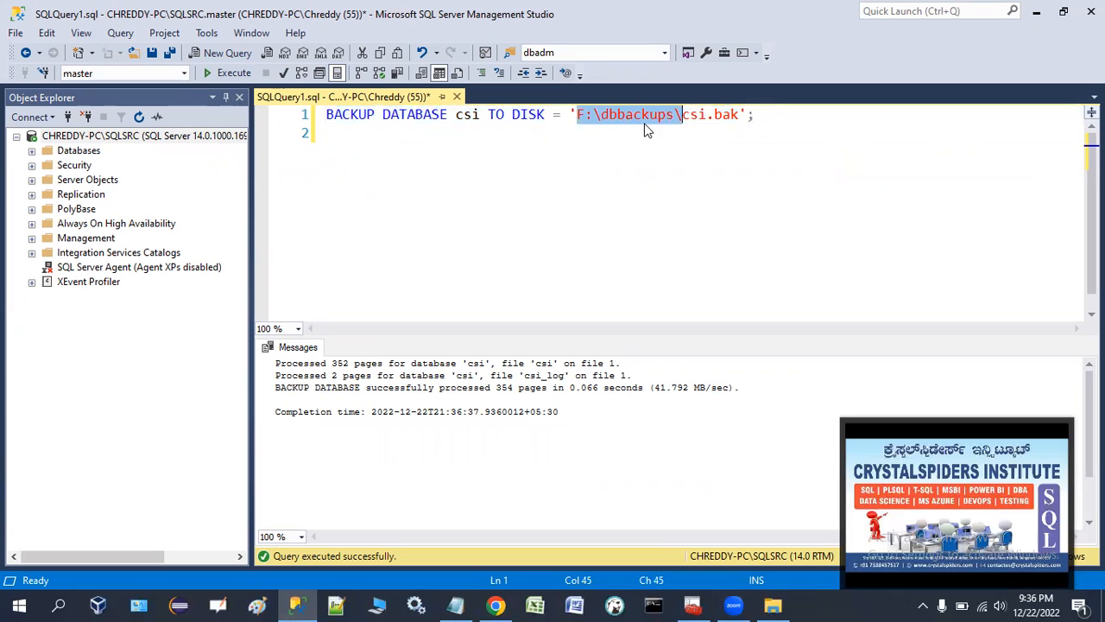
pyautogui.click(624, 141)
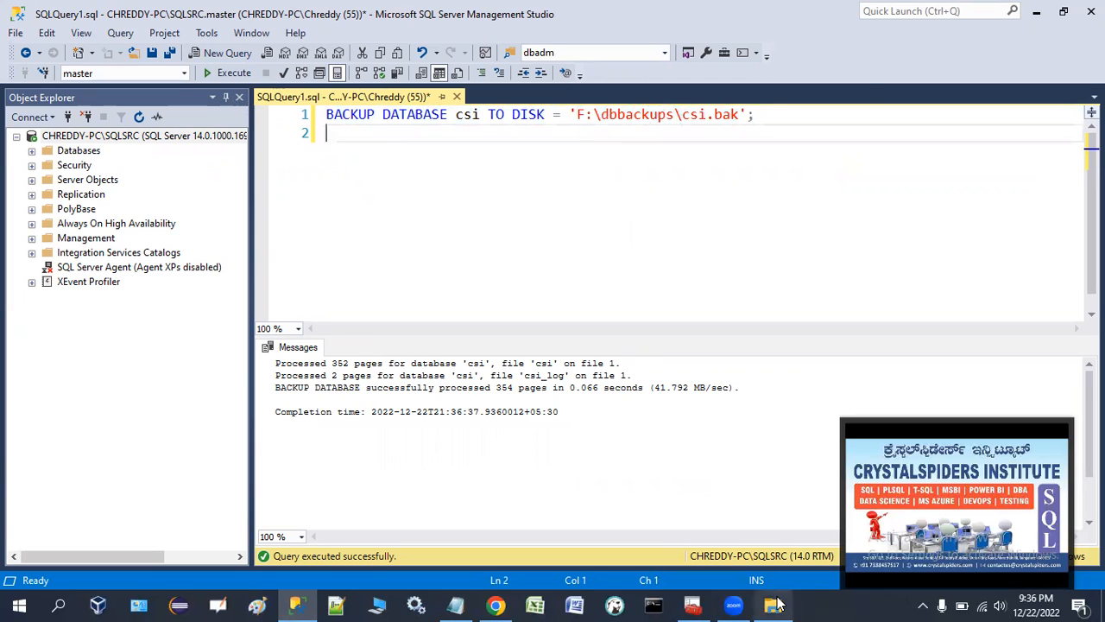
pyautogui.click(774, 605)
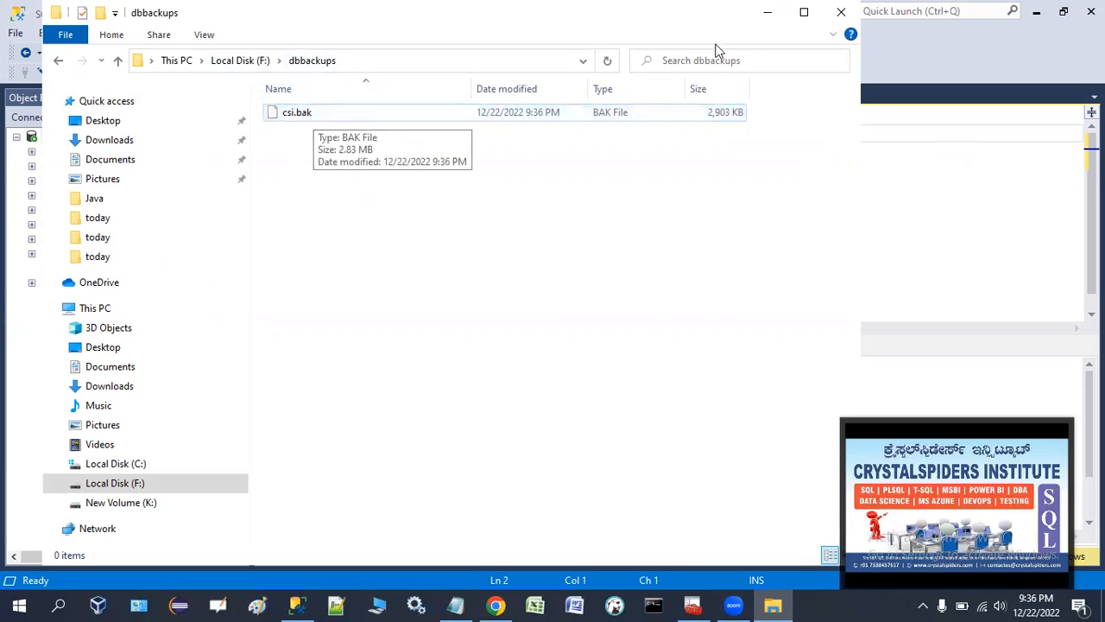
# Step: Minimize the File Explorer, SQL Server Management Studio and SQL Server Configuration Manager windows to return to the desktop
pyautogui.click(768, 12)
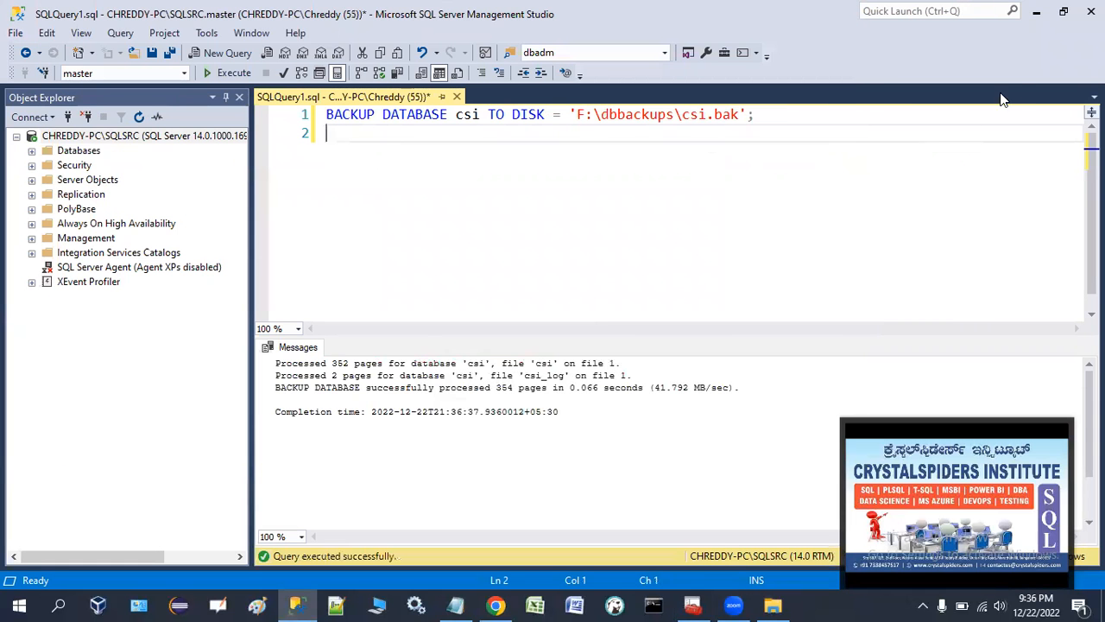
pyautogui.click(1037, 12)
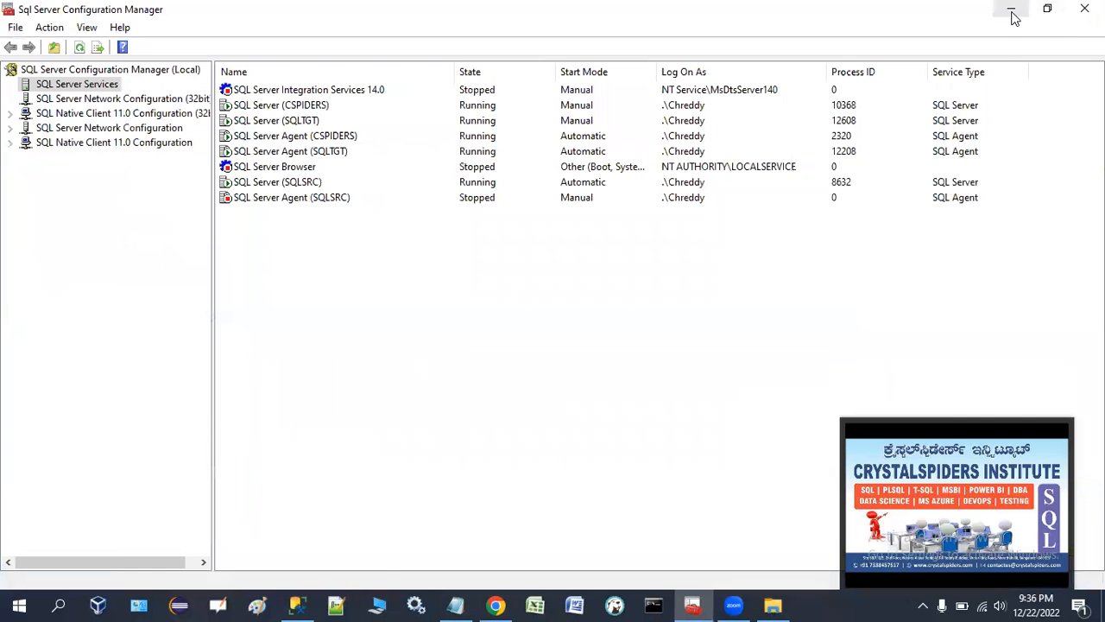
pyautogui.click(1011, 10)
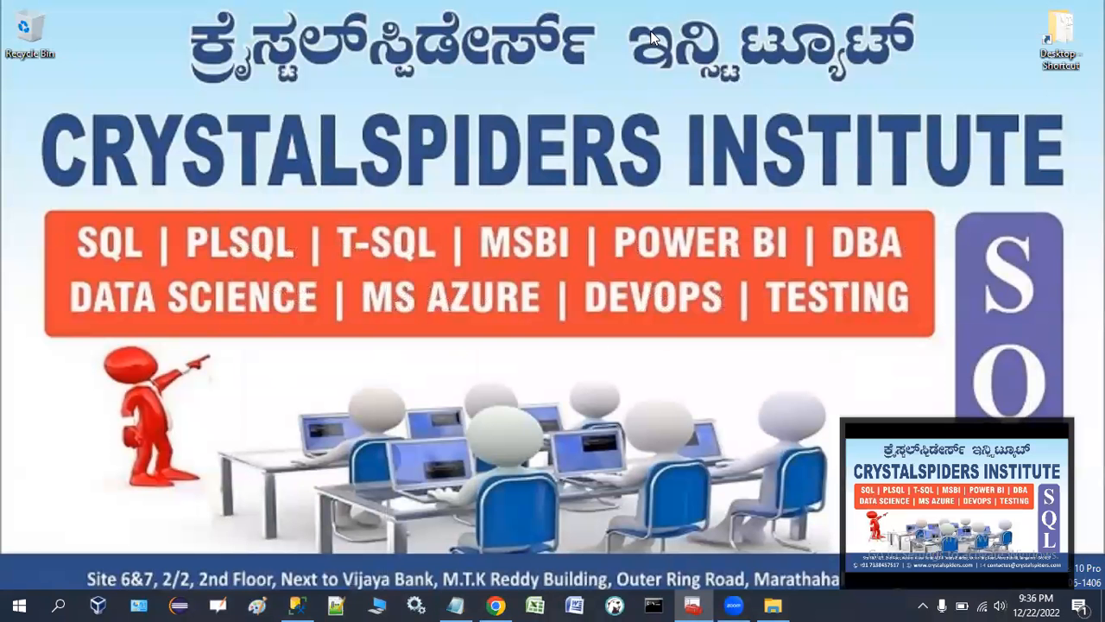